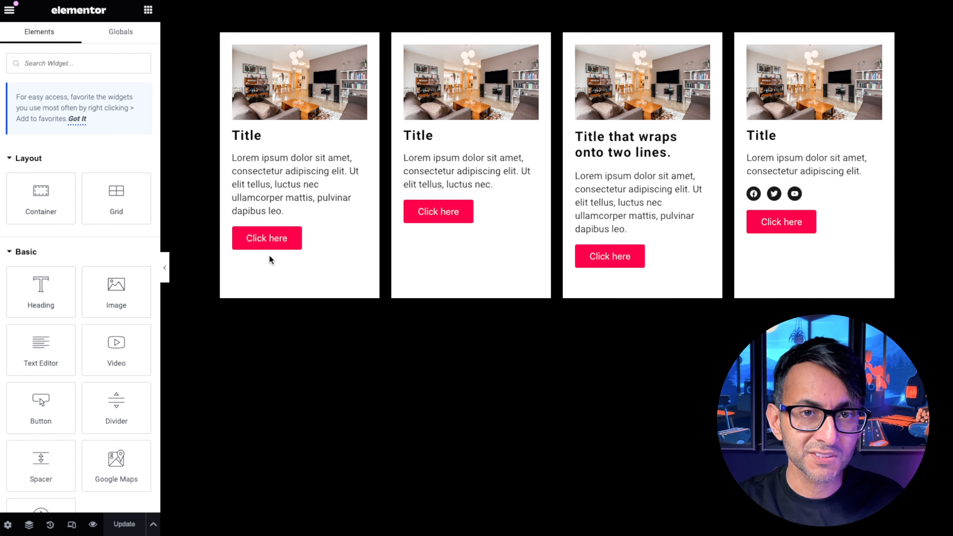
- Set Justify Content to Space Between on the first card's container
{"action": "left_click", "coordinate": [346, 270]}
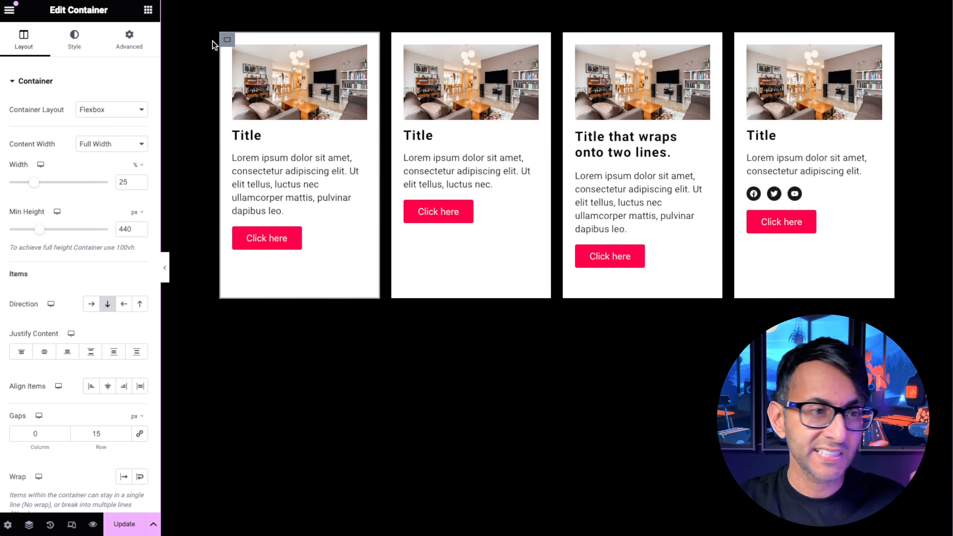
{"action": "left_click", "coordinate": [129, 40]}
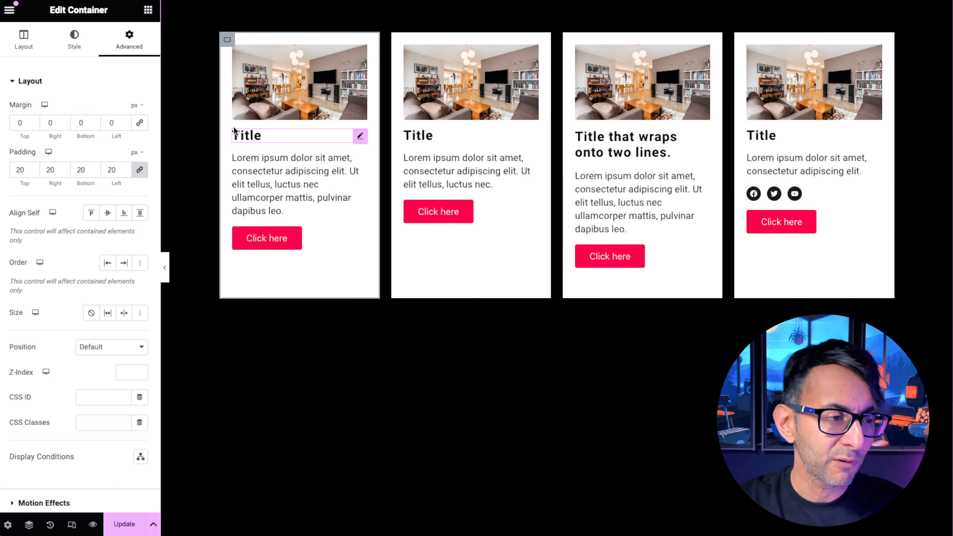
{"action": "left_click", "coordinate": [24, 39]}
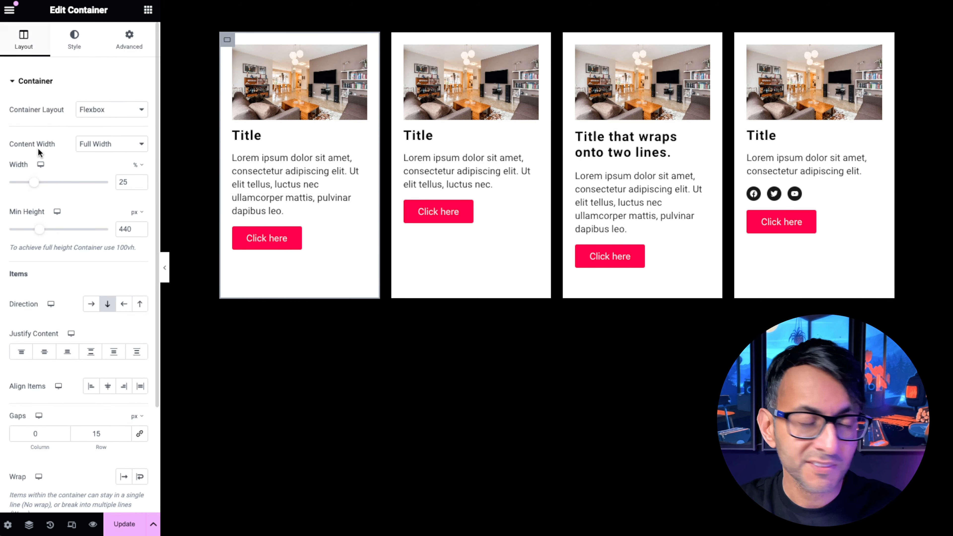
{"action": "left_click", "coordinate": [91, 353]}
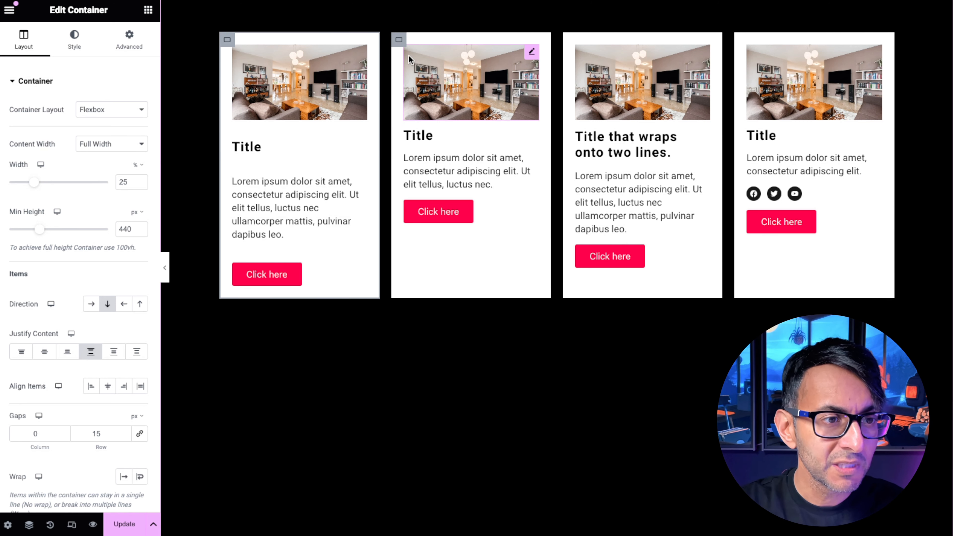
- Set Justify Content to Space Between on the second, third and fourth card containers
{"action": "left_click", "coordinate": [399, 39]}
{"action": "left_click", "coordinate": [129, 39]}
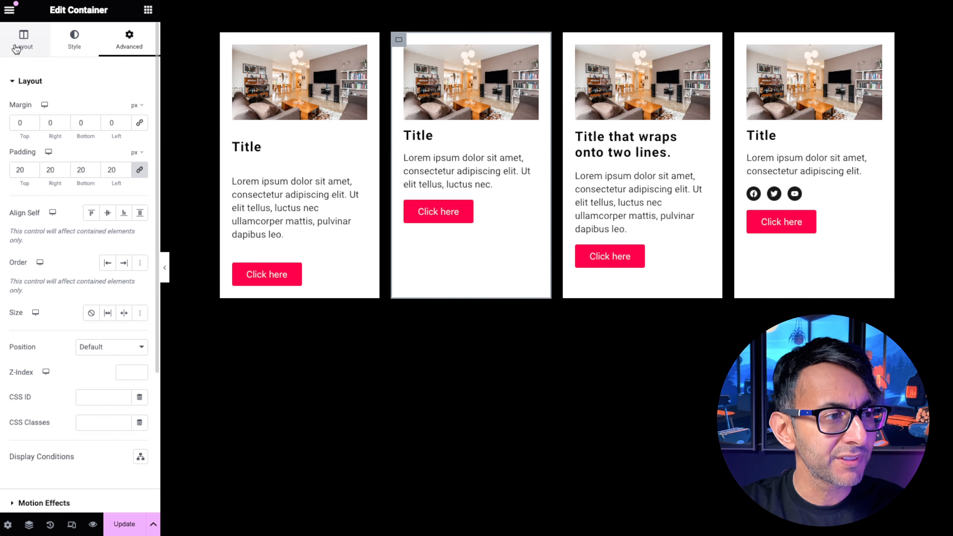
{"action": "left_click", "coordinate": [24, 40]}
{"action": "left_click", "coordinate": [90, 351]}
{"action": "left_click", "coordinate": [571, 39]}
{"action": "left_click", "coordinate": [91, 351]}
{"action": "left_click", "coordinate": [742, 39]}
{"action": "left_click", "coordinate": [90, 352]}
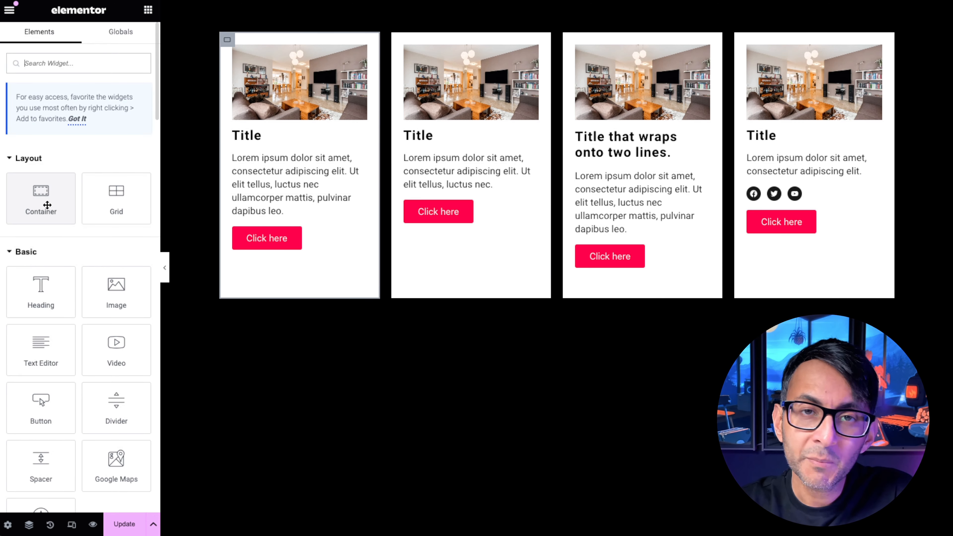
- Add two inner containers below the button in the first card and set the padding of both to 0
{"action": "left_click", "coordinate": [47, 205]}
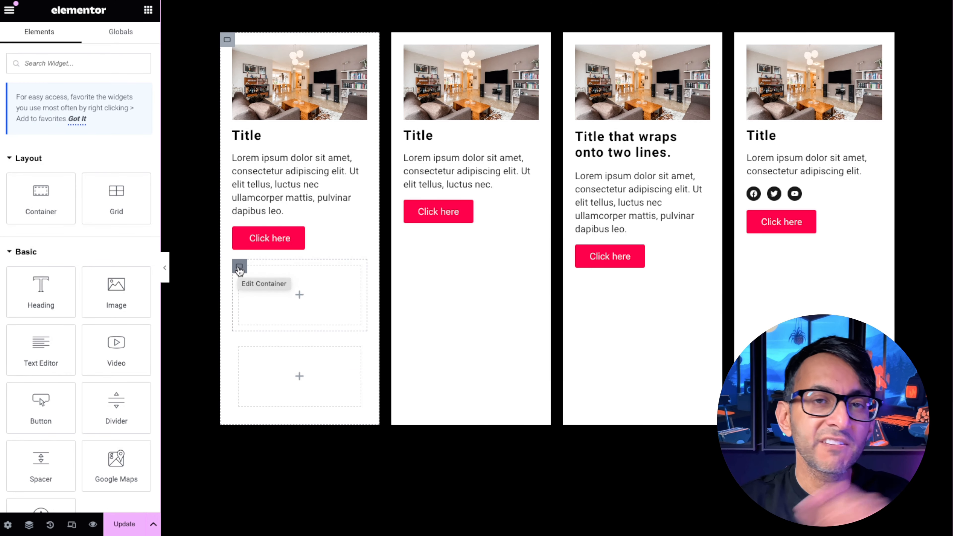
{"action": "left_click", "coordinate": [239, 267]}
{"action": "left_click", "coordinate": [129, 39]}
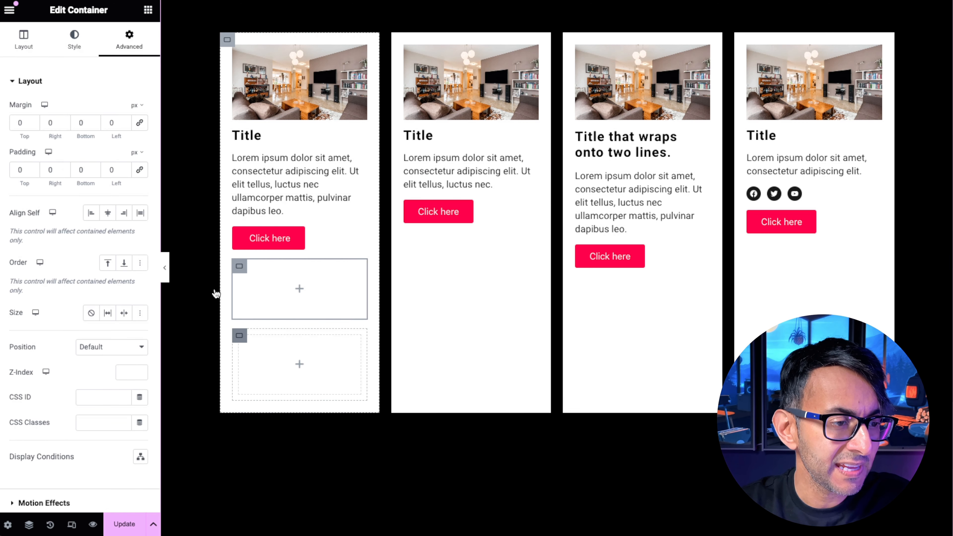
{"action": "left_click", "coordinate": [240, 335]}
{"action": "left_click", "coordinate": [129, 39]}
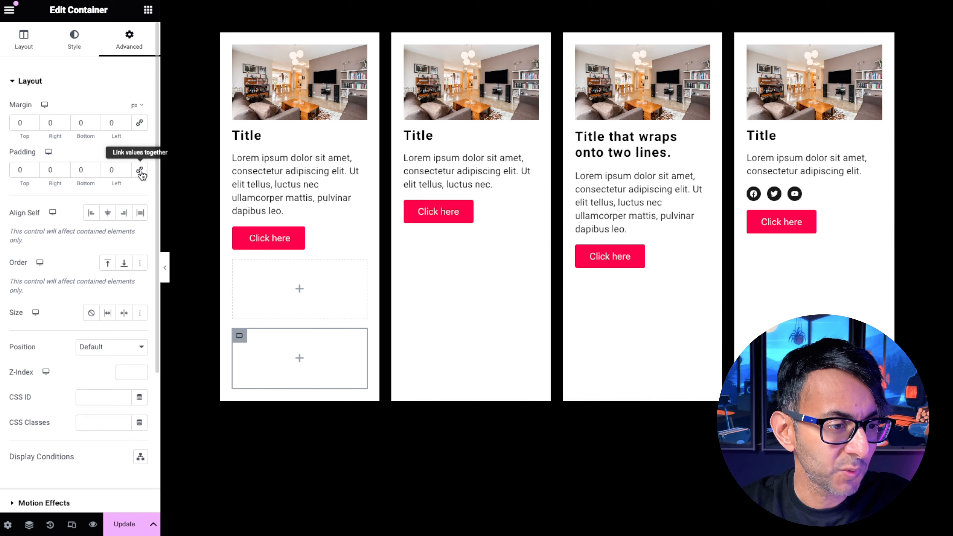
- Copy the first card's button into the lower inner container and delete the original button
{"action": "right_click", "coordinate": [301, 240]}
{"action": "left_click", "coordinate": [335, 299]}
{"action": "right_click", "coordinate": [296, 365]}
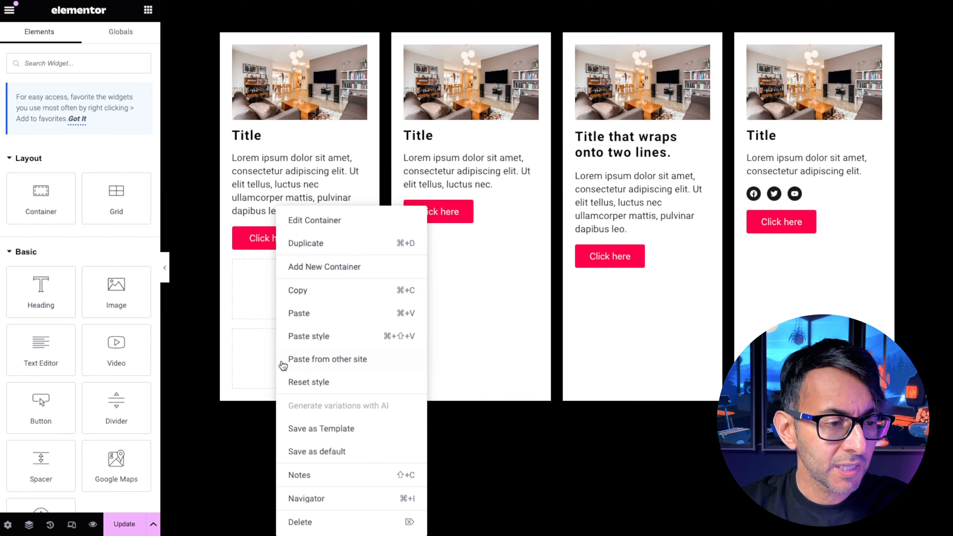
{"action": "left_click", "coordinate": [315, 317]}
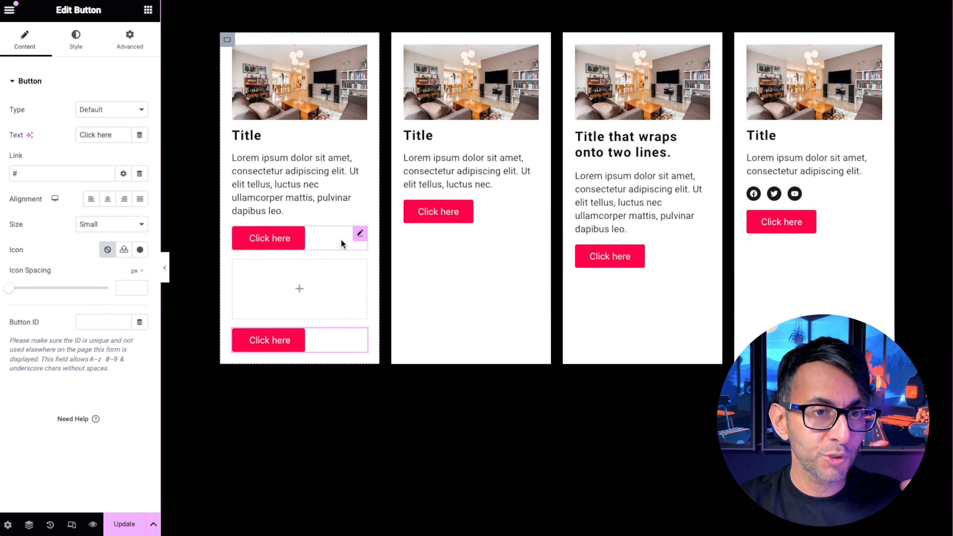
{"action": "right_click", "coordinate": [323, 239]}
{"action": "left_click", "coordinate": [372, 505]}
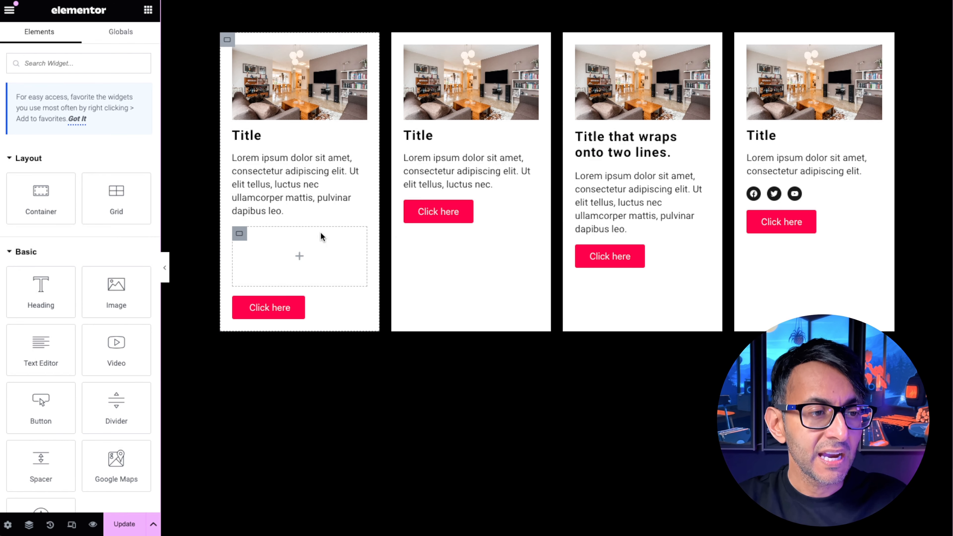
- Move the first card's image, title and text into the empty inner container above the button
{"action": "mouse_move", "coordinate": [361, 53]}
{"action": "left_mouse_down"}
{"action": "mouse_move", "coordinate": [315, 240]}
{"action": "mouse_move", "coordinate": [340, 203]}
{"action": "left_mouse_up"}
{"action": "left_click_drag", "start_coordinate": [360, 48], "coordinate": [312, 214]}
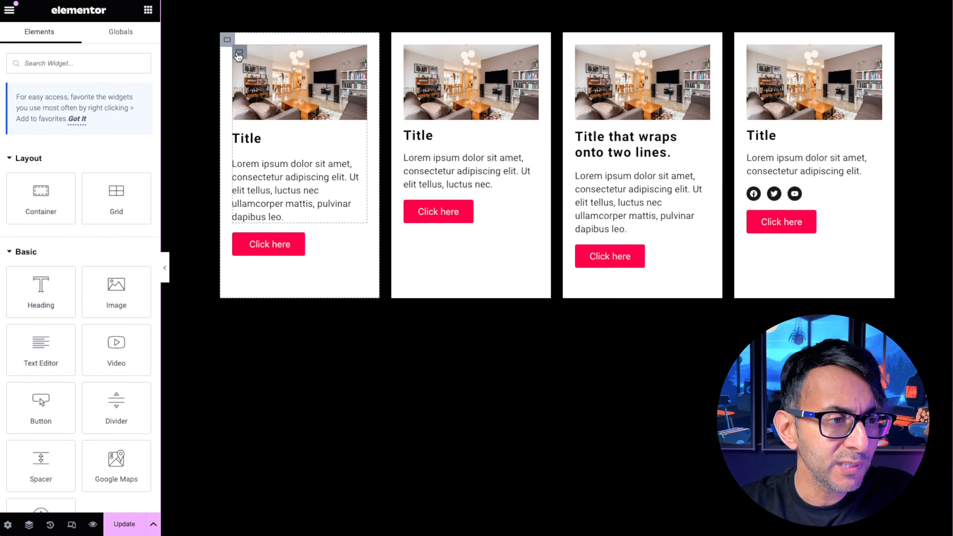
{"action": "left_click", "coordinate": [239, 53]}
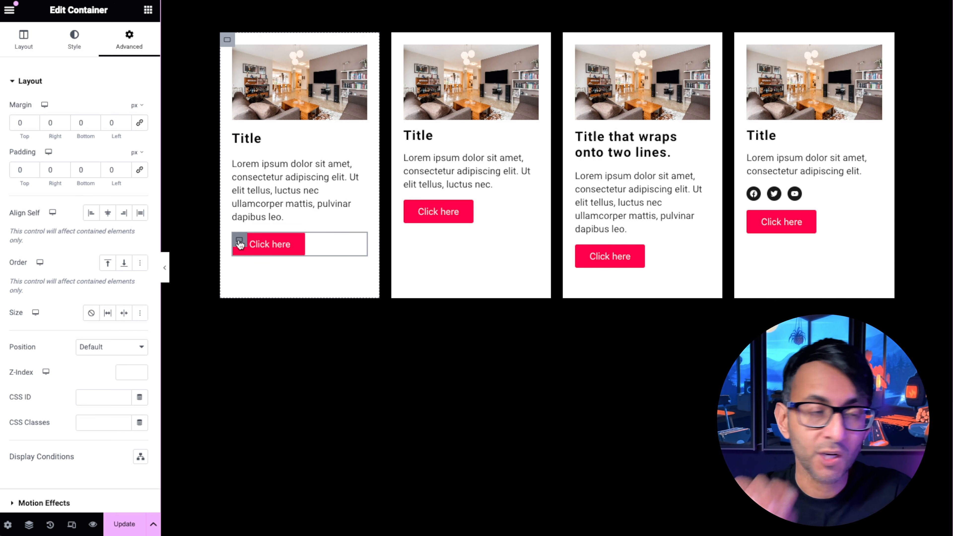
- Set Justify Content to Space Between on the first card's outer container
{"action": "left_click", "coordinate": [227, 39]}
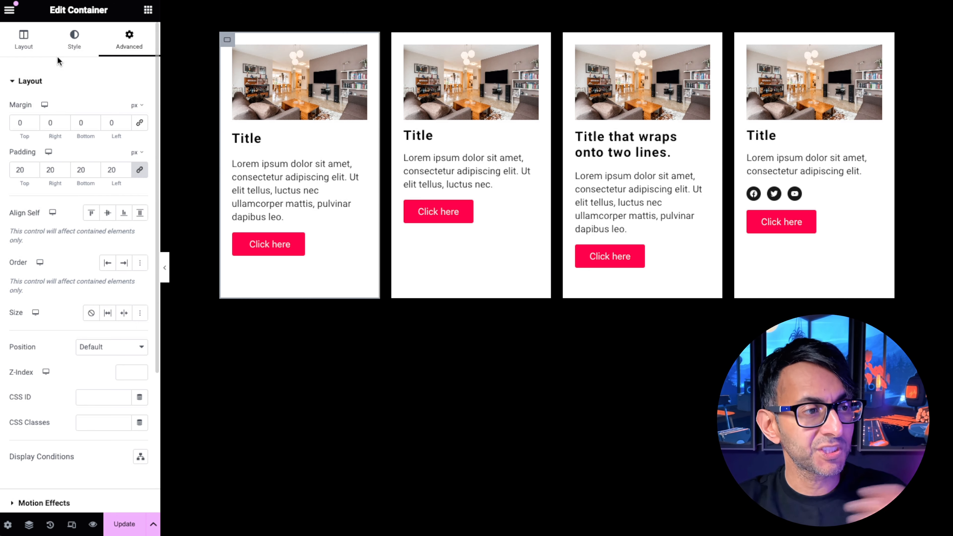
{"action": "left_click", "coordinate": [23, 40]}
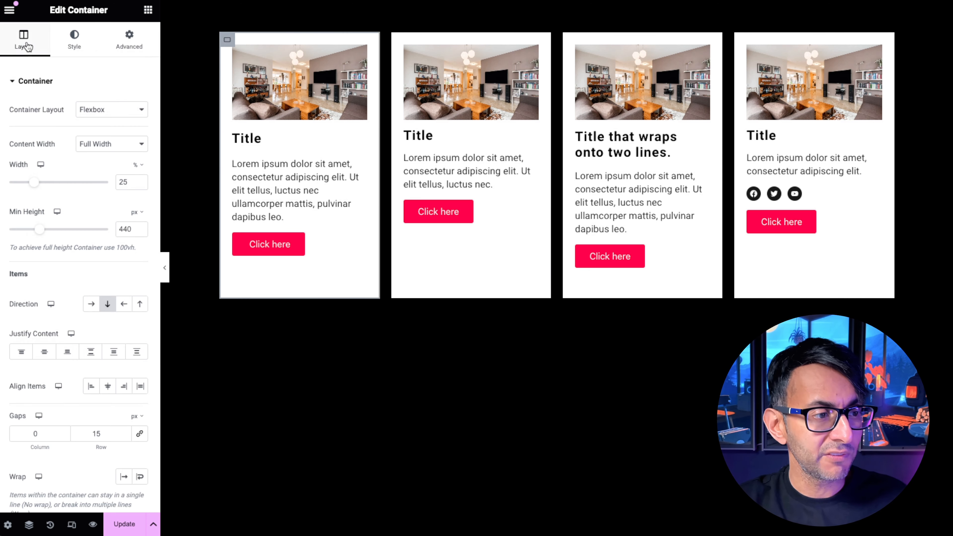
{"action": "left_click", "coordinate": [95, 354]}
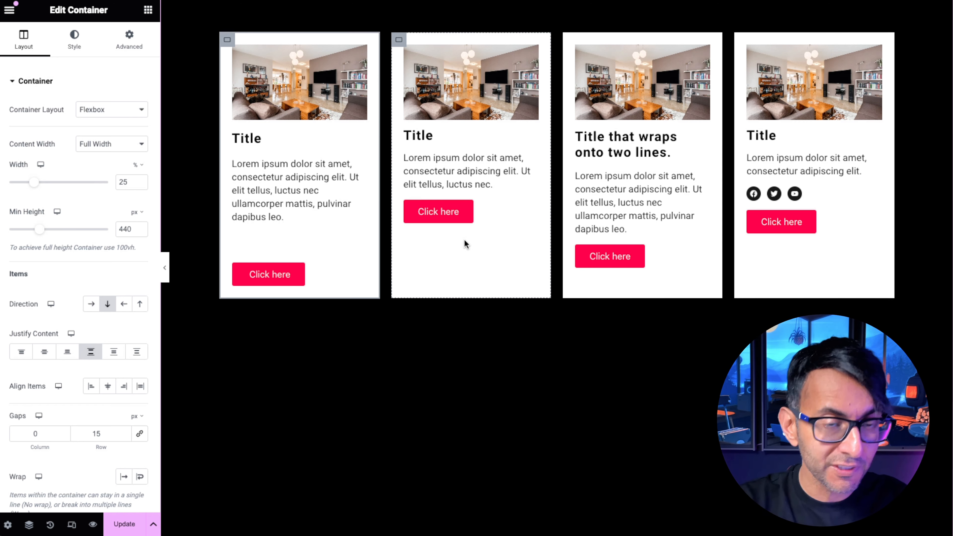
- Give the second card's button Absolute position with Bottom vertical and Left horizontal orientation
{"action": "left_click", "coordinate": [399, 40]}
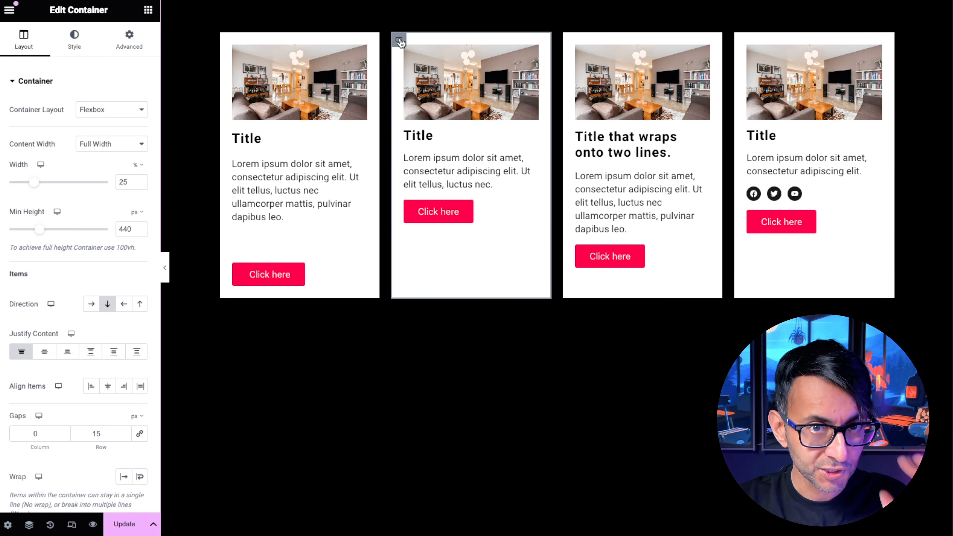
{"action": "left_click", "coordinate": [480, 208]}
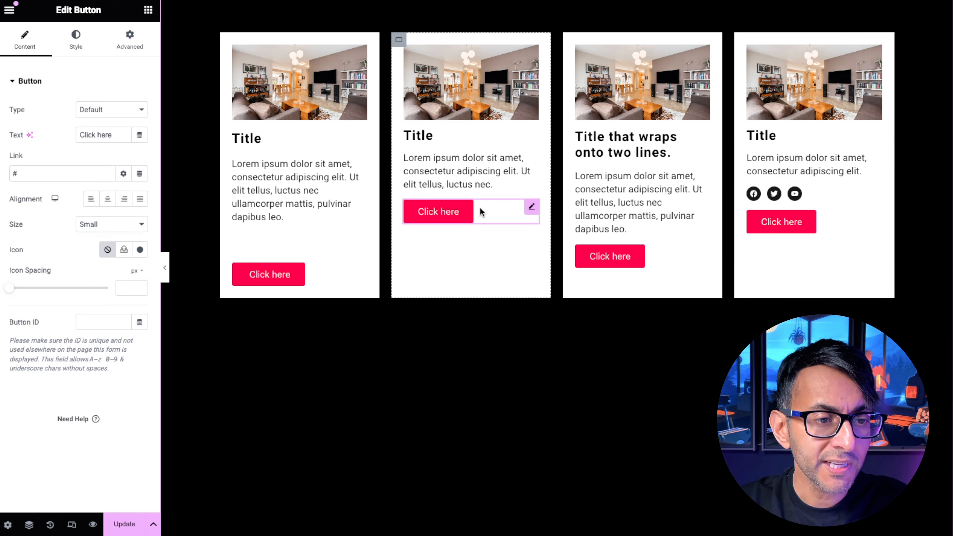
{"action": "left_click", "coordinate": [129, 40]}
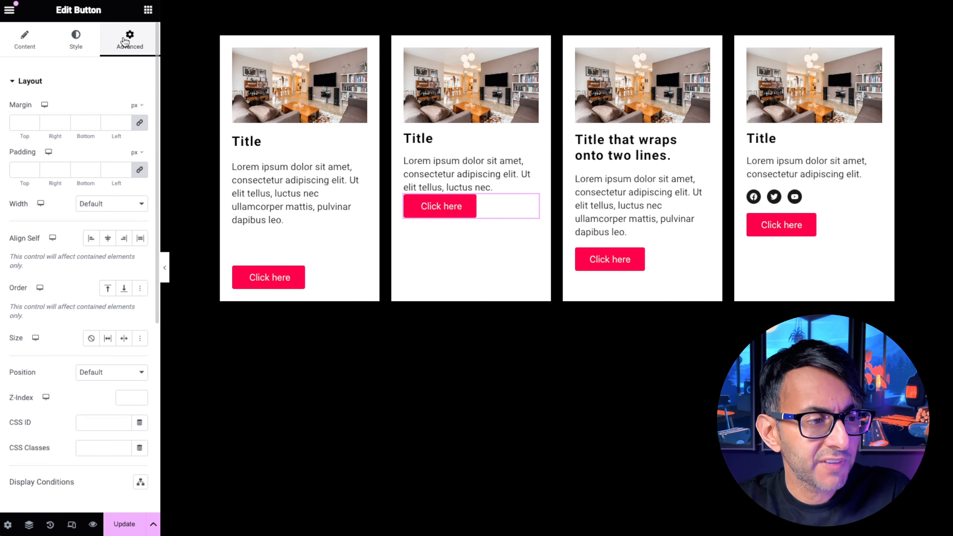
{"action": "left_click", "coordinate": [106, 374]}
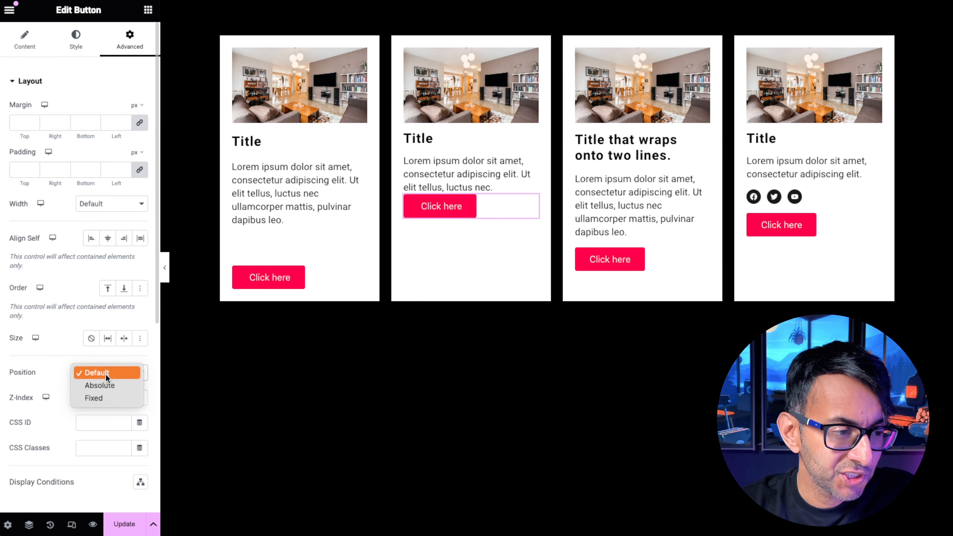
{"action": "left_click", "coordinate": [106, 385]}
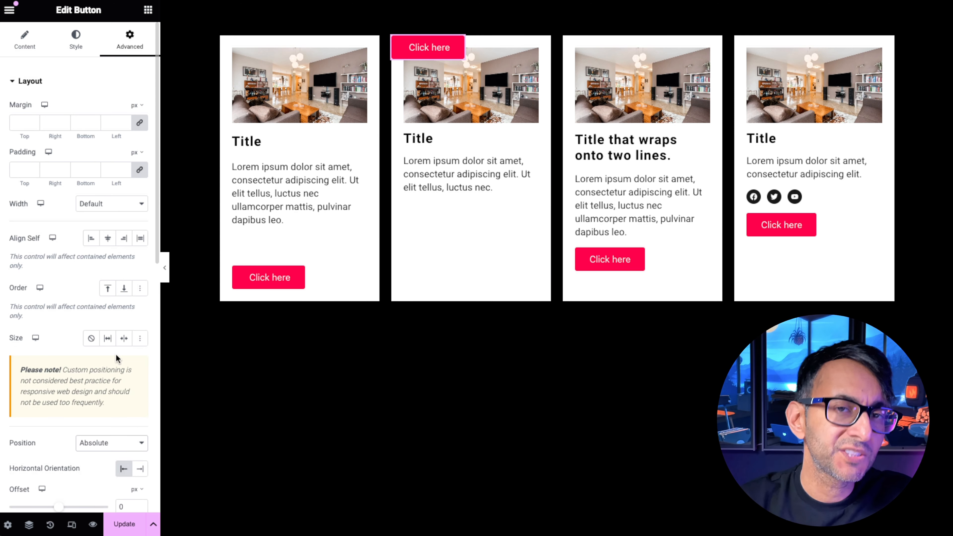
{"action": "scroll", "coordinate": [141, 342], "scroll_direction": "down", "scroll_amount": 6}
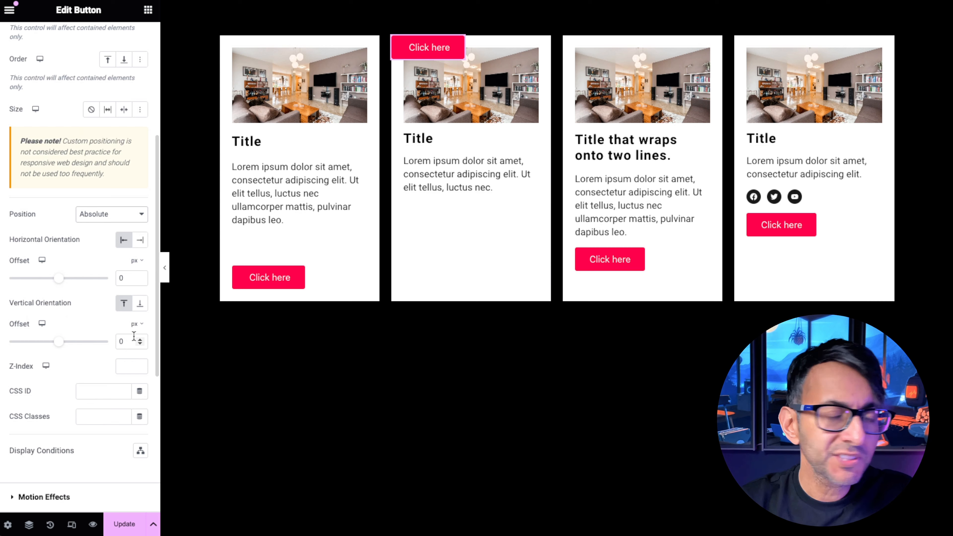
{"action": "left_click", "coordinate": [141, 305]}
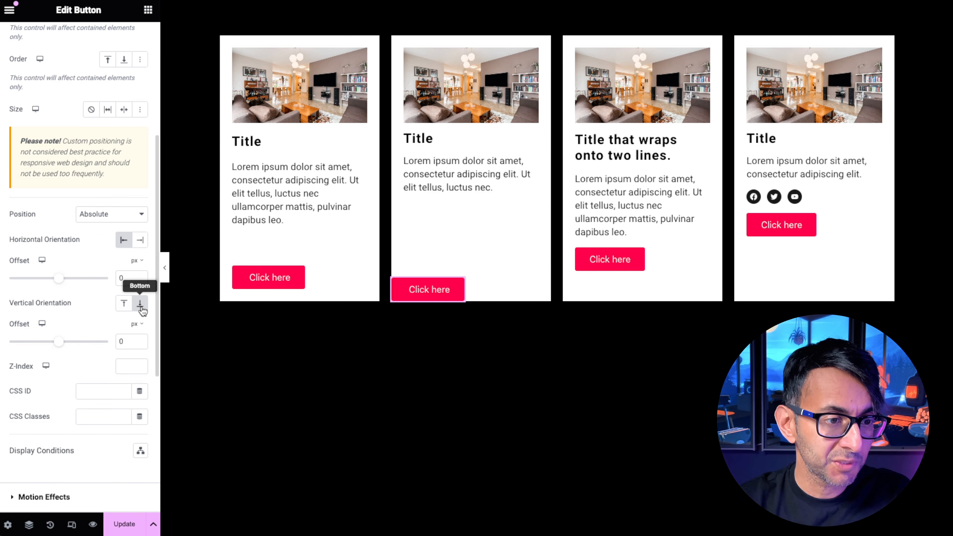
{"action": "left_click", "coordinate": [139, 246]}
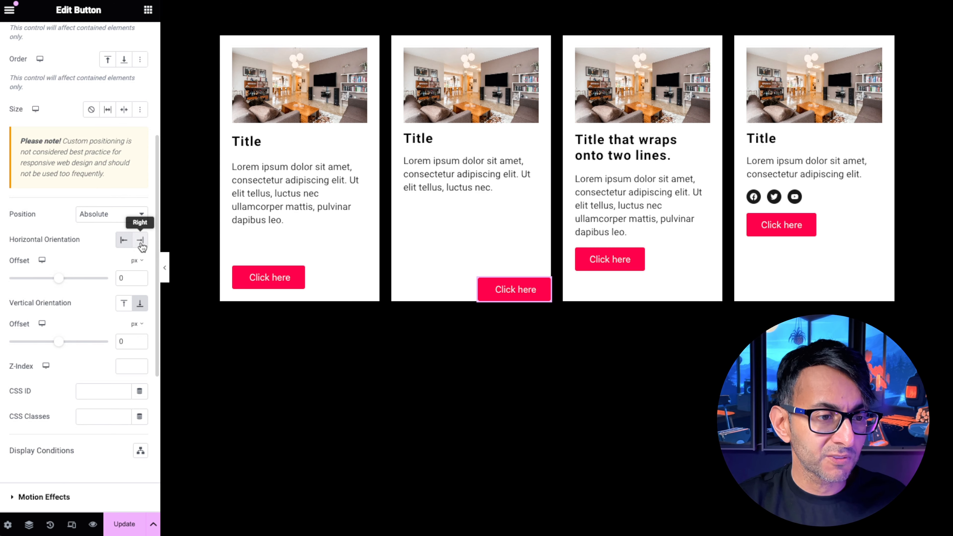
{"action": "left_click", "coordinate": [124, 244]}
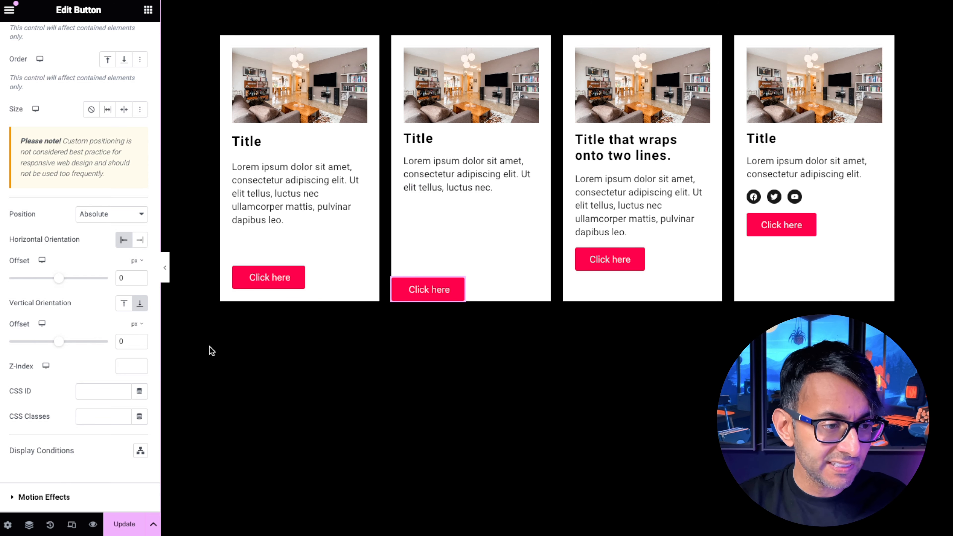
- Set both the vertical and horizontal offsets of the second card's button to 20 px
{"action": "double_click", "coordinate": [125, 339]}
{"action": "type", "text": "20"}
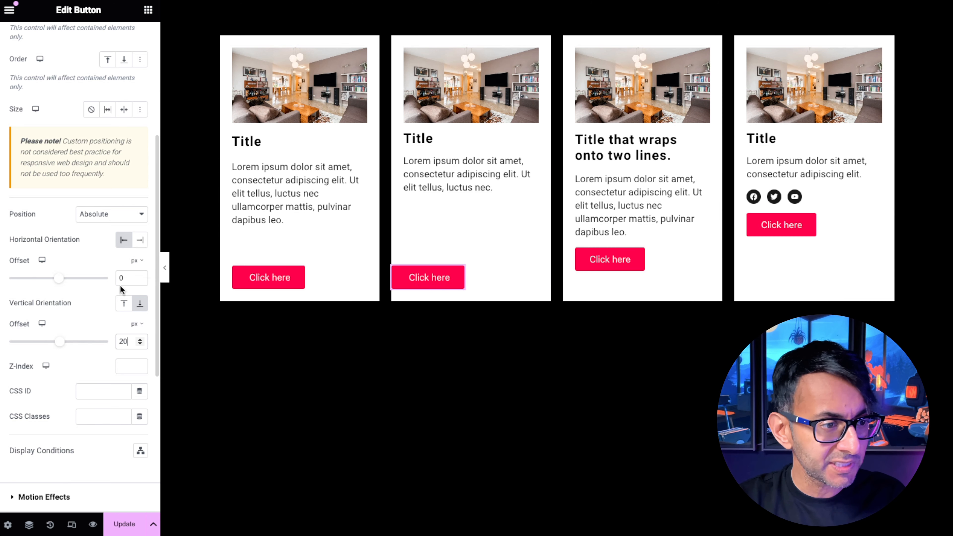
{"action": "double_click", "coordinate": [114, 278]}
{"action": "type", "text": "20"}
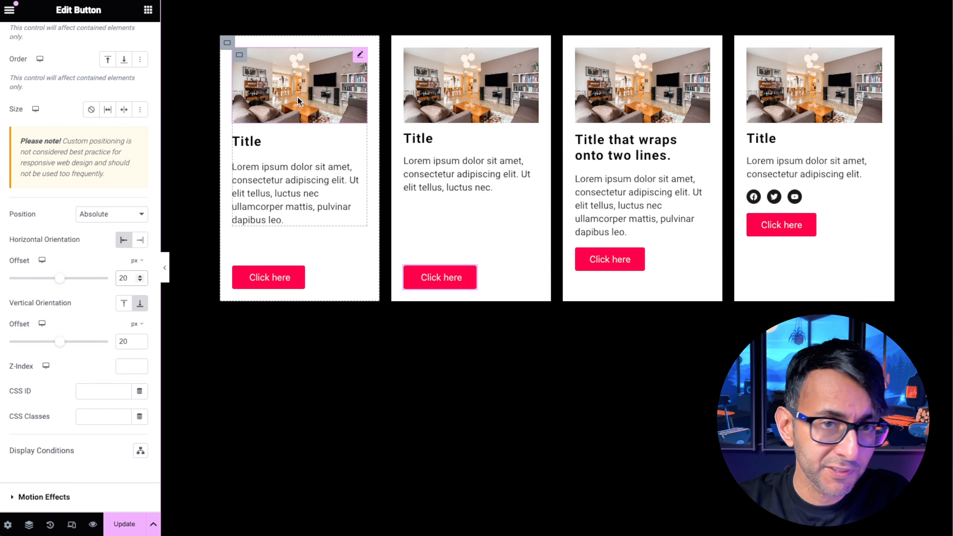
{"action": "left_click", "coordinate": [239, 273]}
{"action": "left_click", "coordinate": [239, 57]}
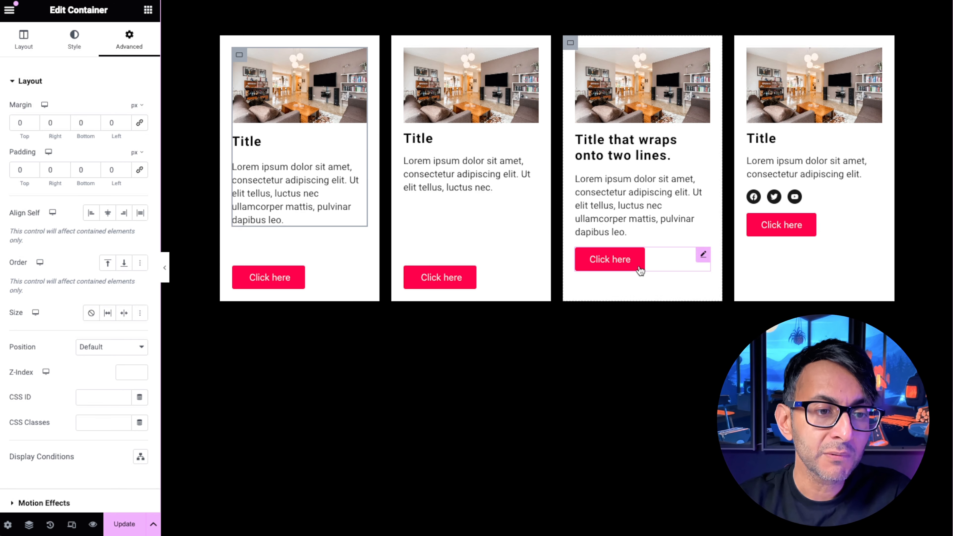
- Copy the second card's button and paste its style onto the buttons of the third and fourth cards
{"action": "right_click", "coordinate": [470, 275]}
{"action": "left_click", "coordinate": [499, 316]}
{"action": "right_click", "coordinate": [600, 262]}
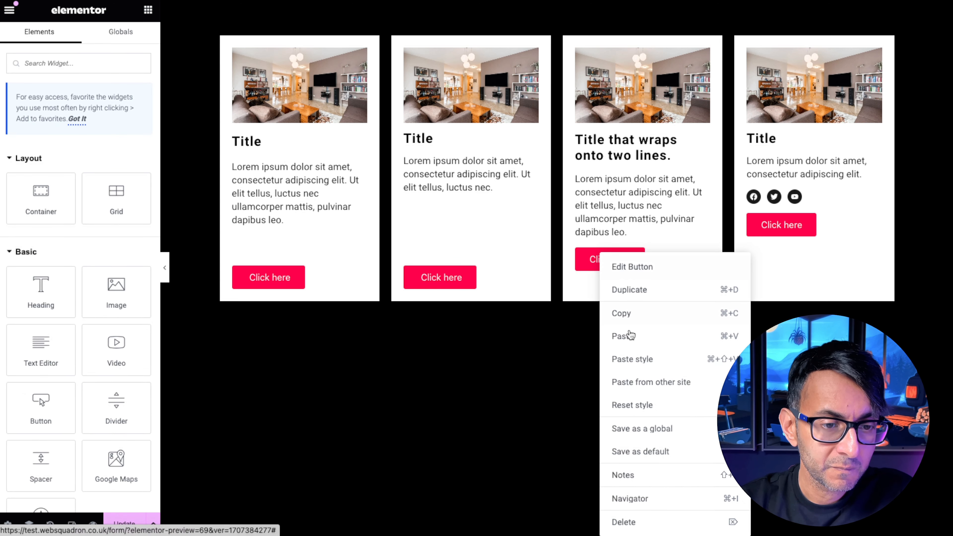
{"action": "left_click", "coordinate": [633, 358]}
{"action": "right_click", "coordinate": [786, 224]}
{"action": "left_click", "coordinate": [800, 330]}
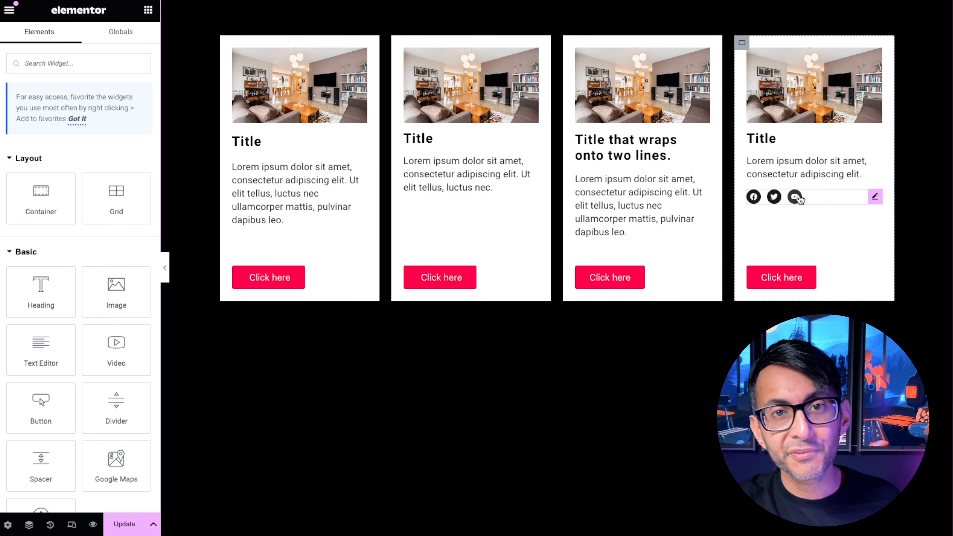
- Set the Size option of the third card's text paragraph to Grow
{"action": "left_click", "coordinate": [645, 190]}
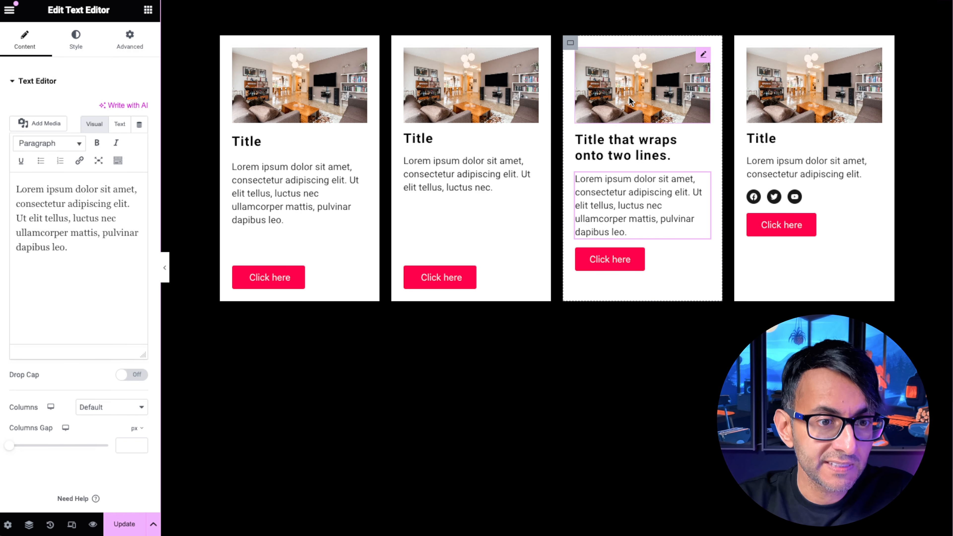
{"action": "left_click", "coordinate": [647, 219]}
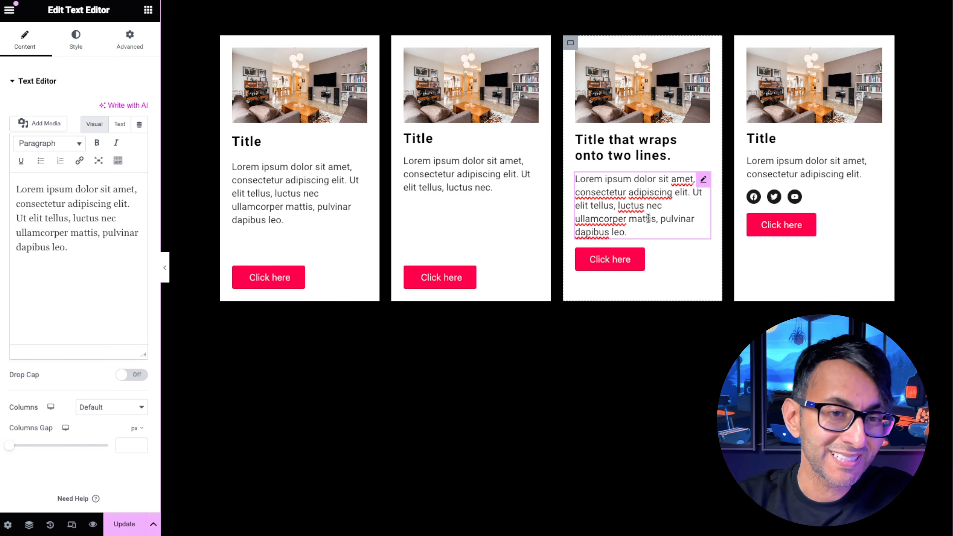
{"action": "left_click", "coordinate": [130, 46]}
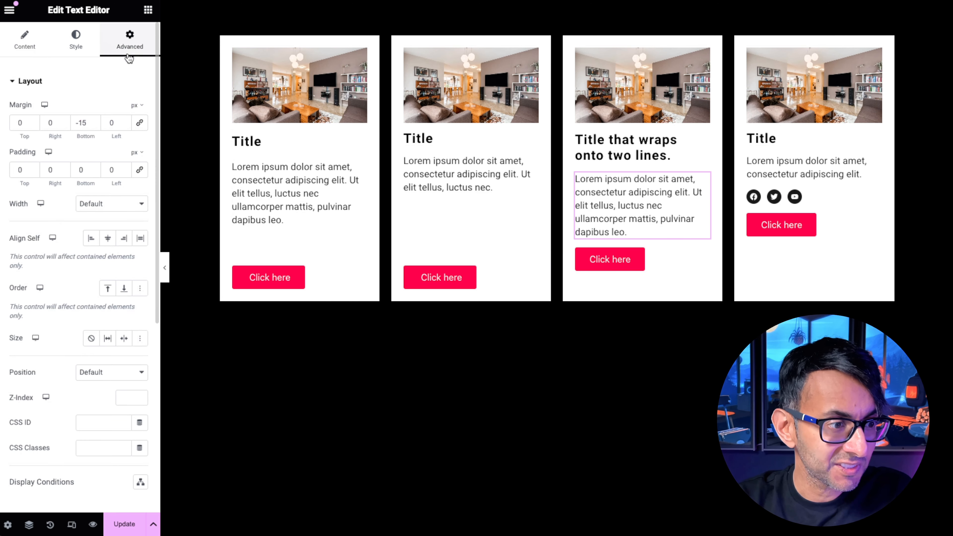
{"action": "left_click", "coordinate": [108, 339]}
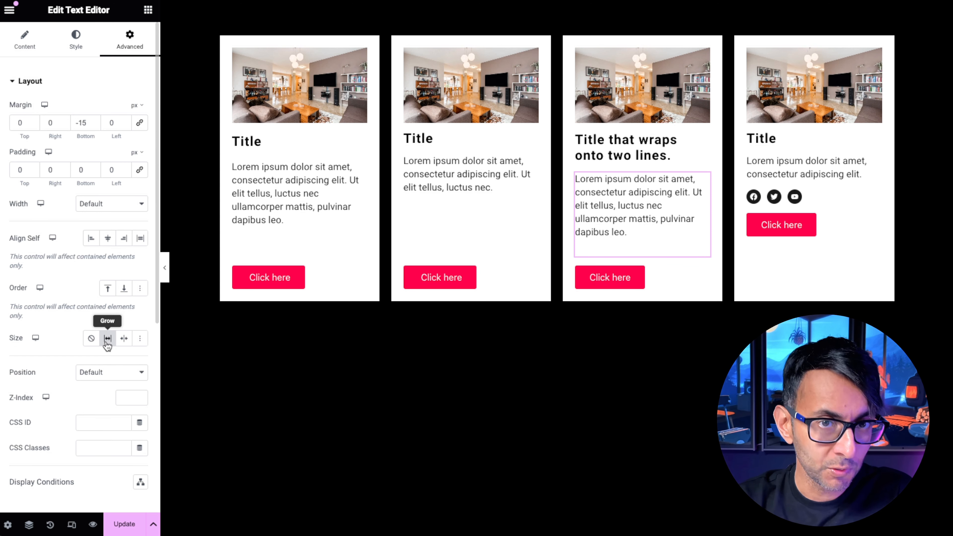
- Set the Size option of the fourth card's social icons to Grow
{"action": "left_click", "coordinate": [816, 198]}
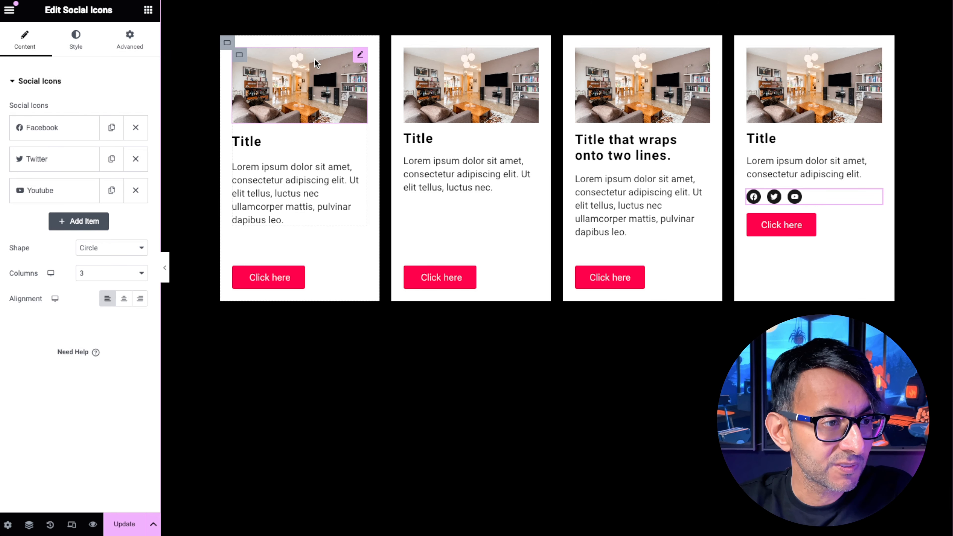
{"action": "left_click", "coordinate": [129, 43]}
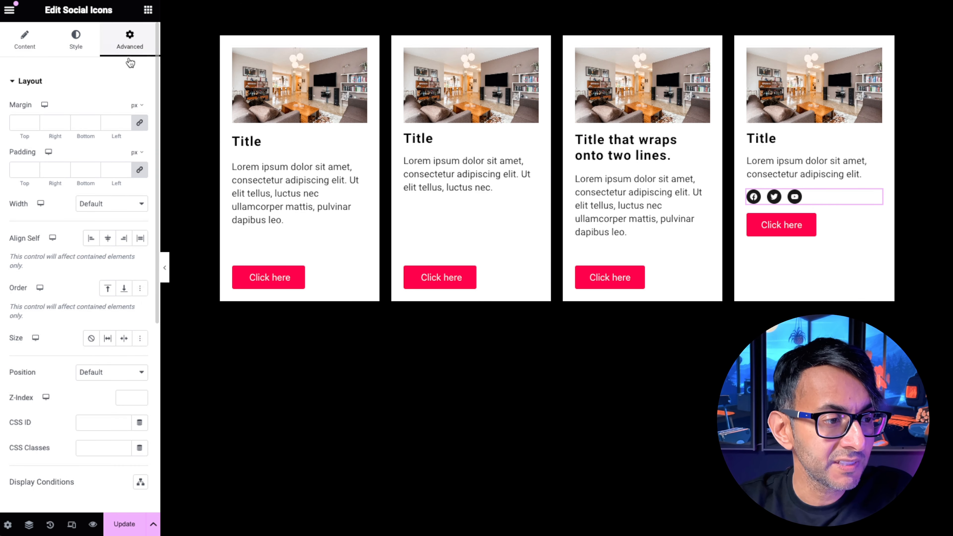
{"action": "left_click", "coordinate": [108, 341]}
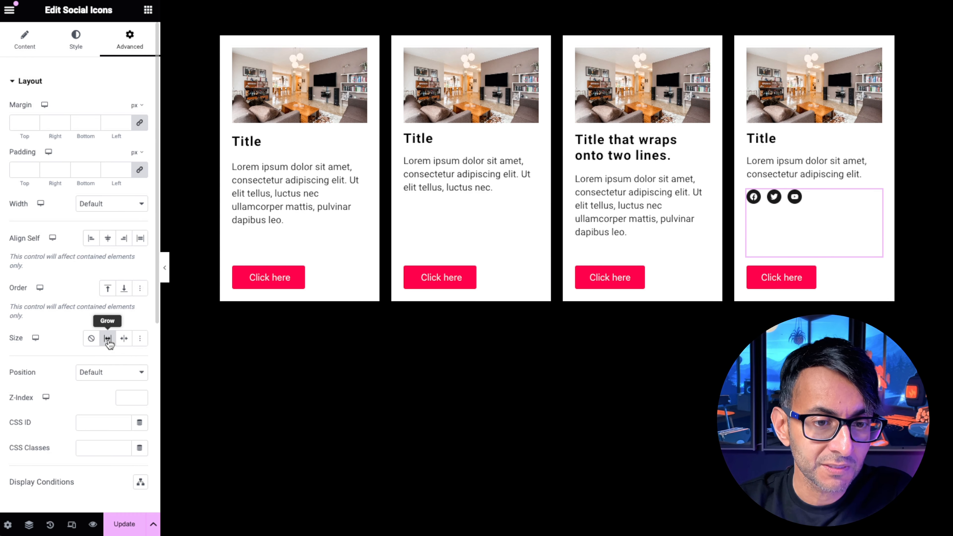